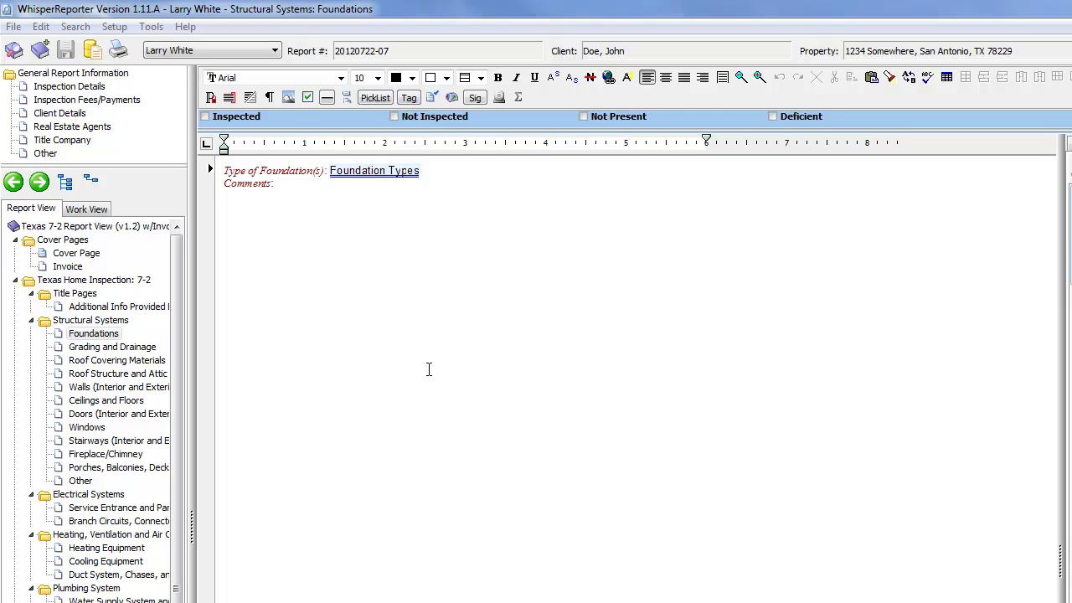
Browse the Tag field list's Report and Misc submenus, then dismiss it without inserting a tag.
{"action": "left_click", "coordinate": [409, 98]}
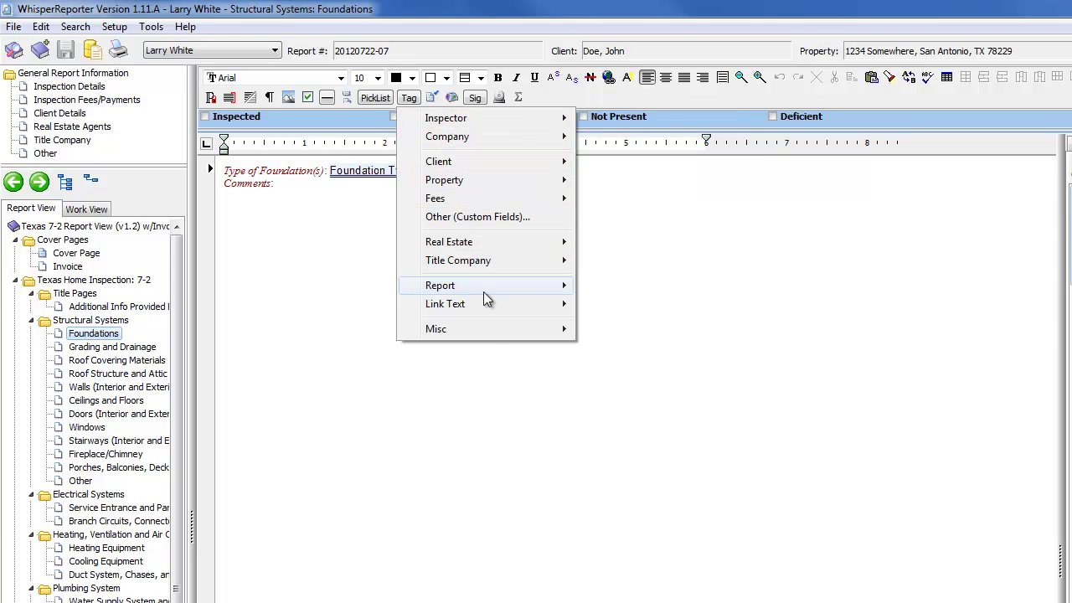
{"action": "mouse_move", "coordinate": [495, 334]}
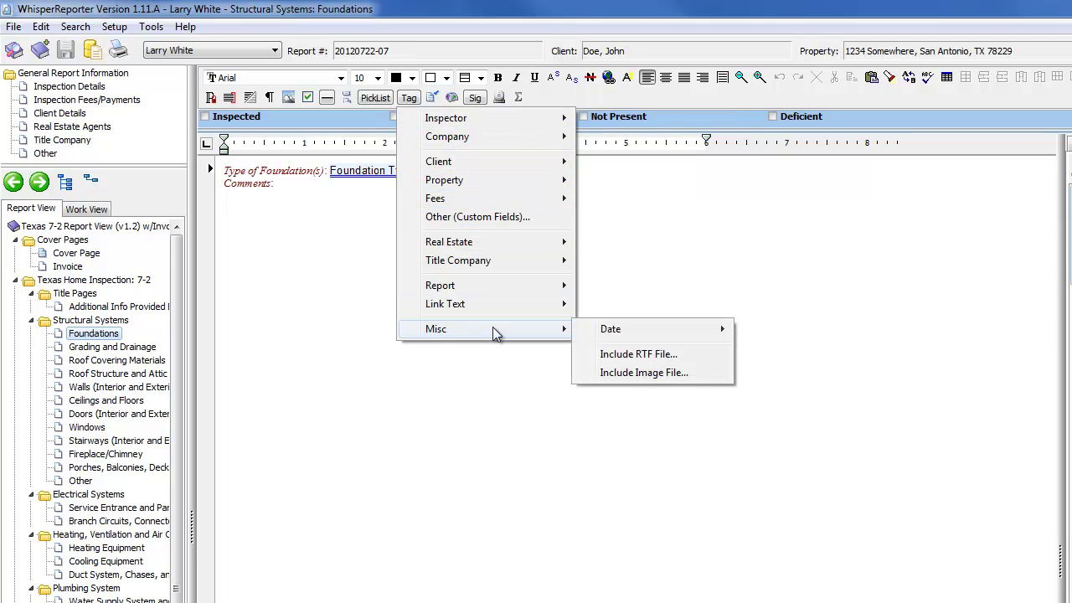
{"action": "left_click", "coordinate": [503, 447]}
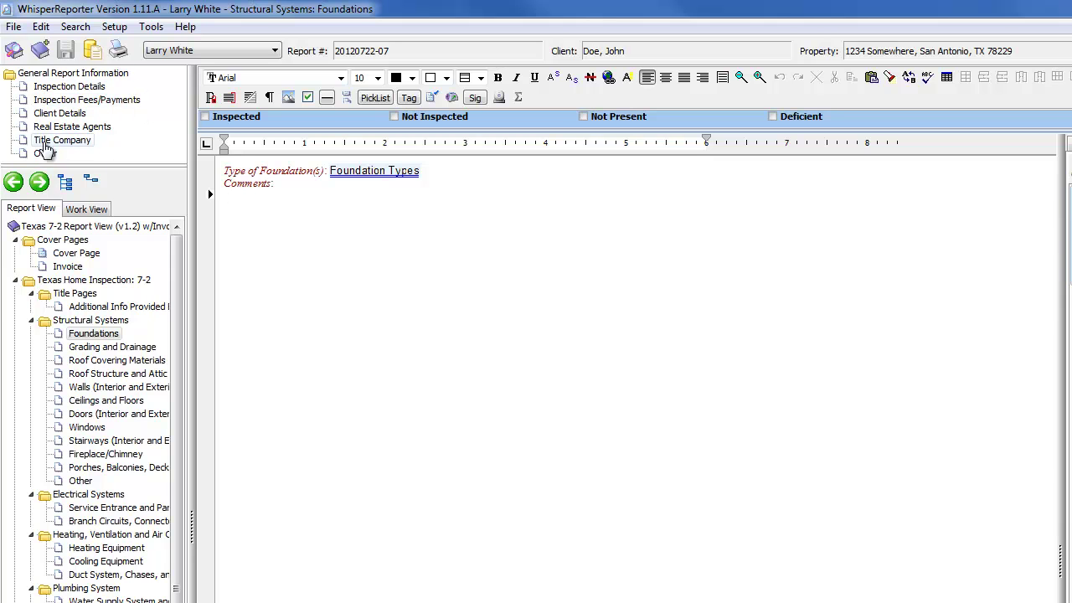
View the Inspection Details form and the custom Other fields, then return to Inspection Details.
{"action": "left_click", "coordinate": [81, 87]}
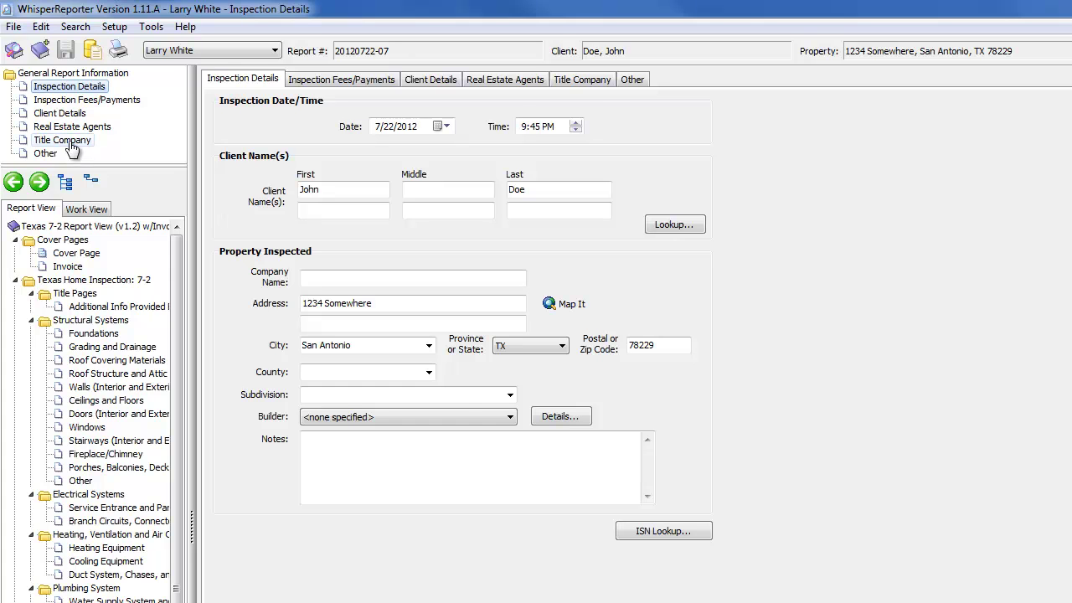
{"action": "left_click", "coordinate": [46, 154]}
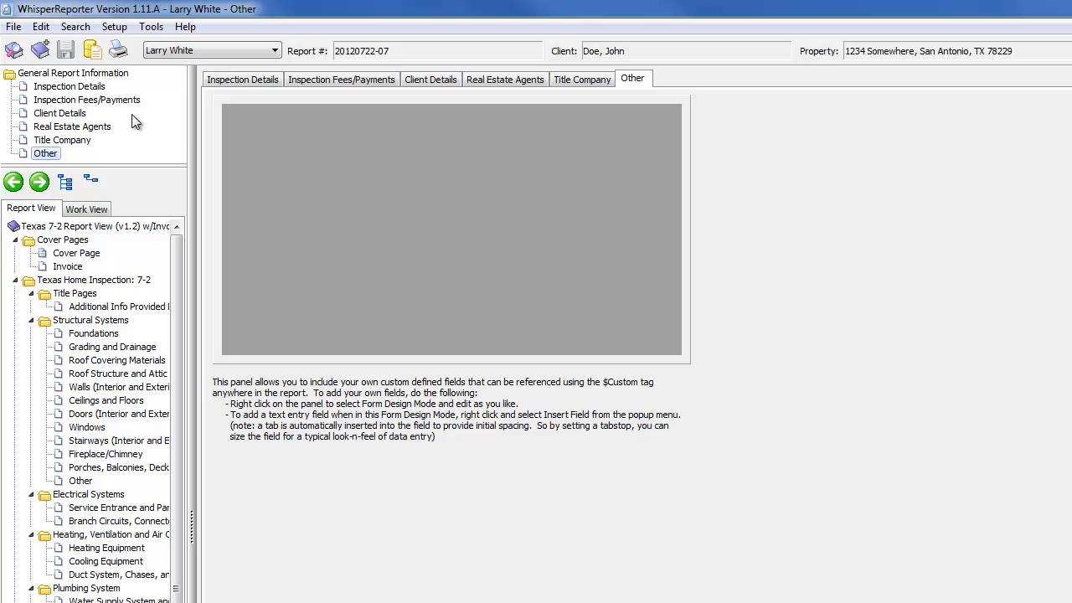
{"action": "left_click", "coordinate": [74, 87]}
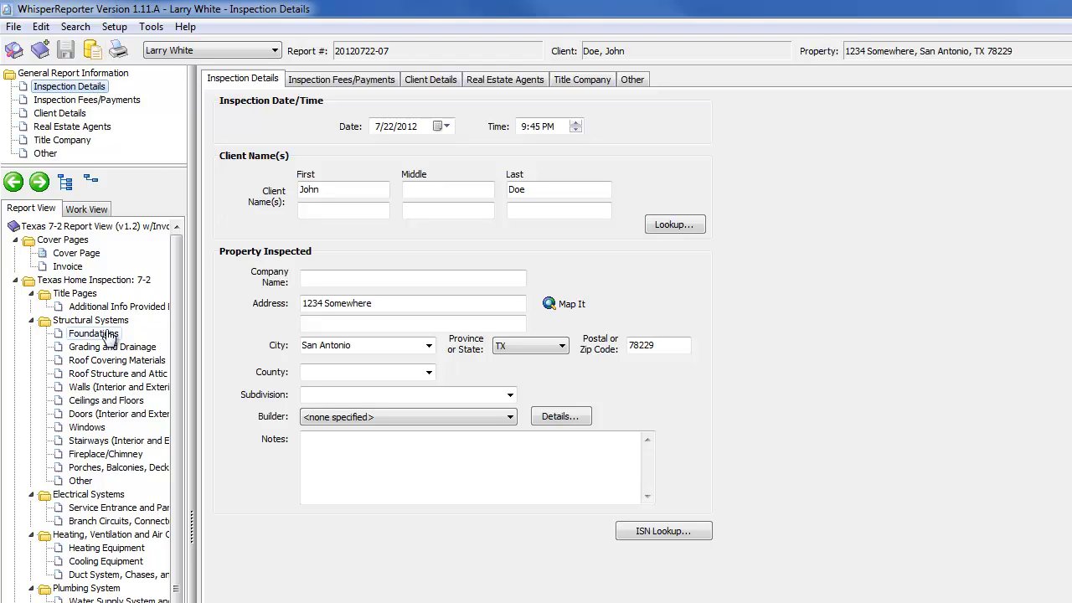
Open the Cover Page with its house photo and place the cursor in the document.
{"action": "left_click", "coordinate": [75, 254]}
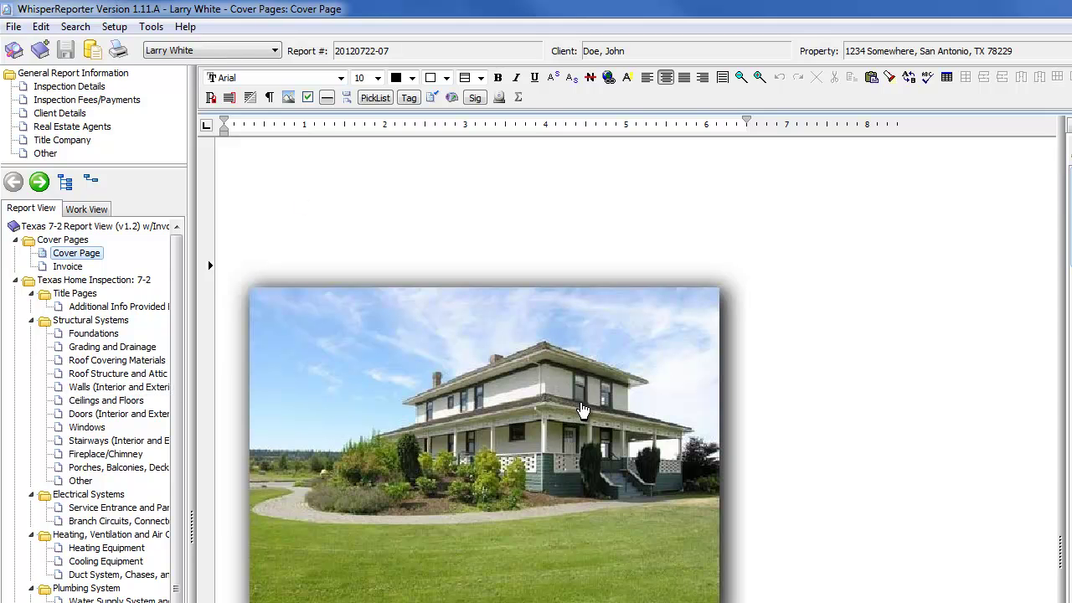
{"action": "left_click", "coordinate": [822, 547]}
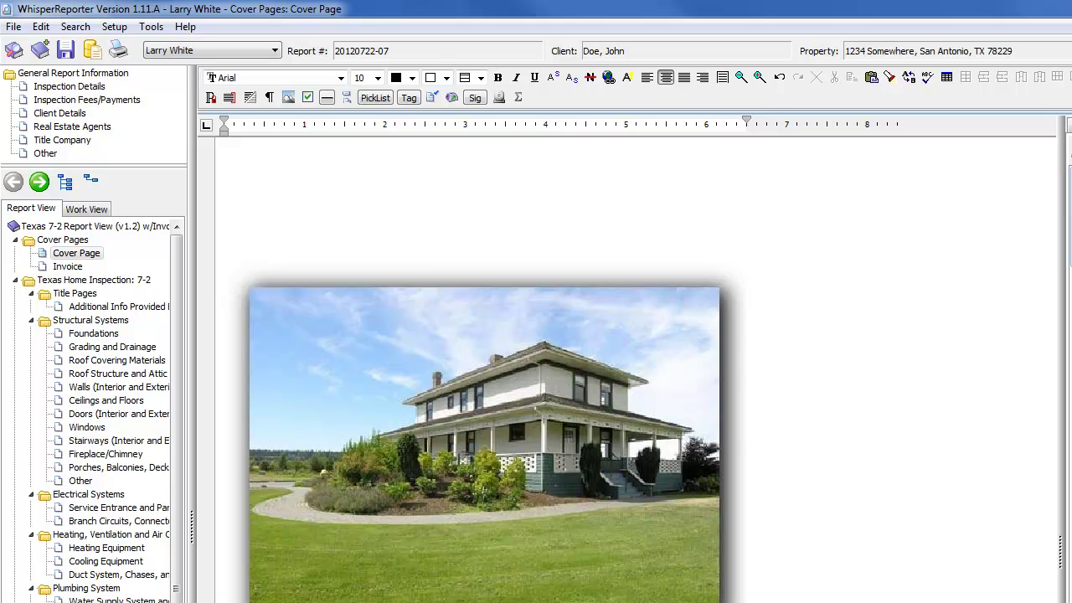
Insert the Property Address Line 1 'Full (No. and Street Name)' tag on the cover page.
{"action": "left_click", "coordinate": [409, 98]}
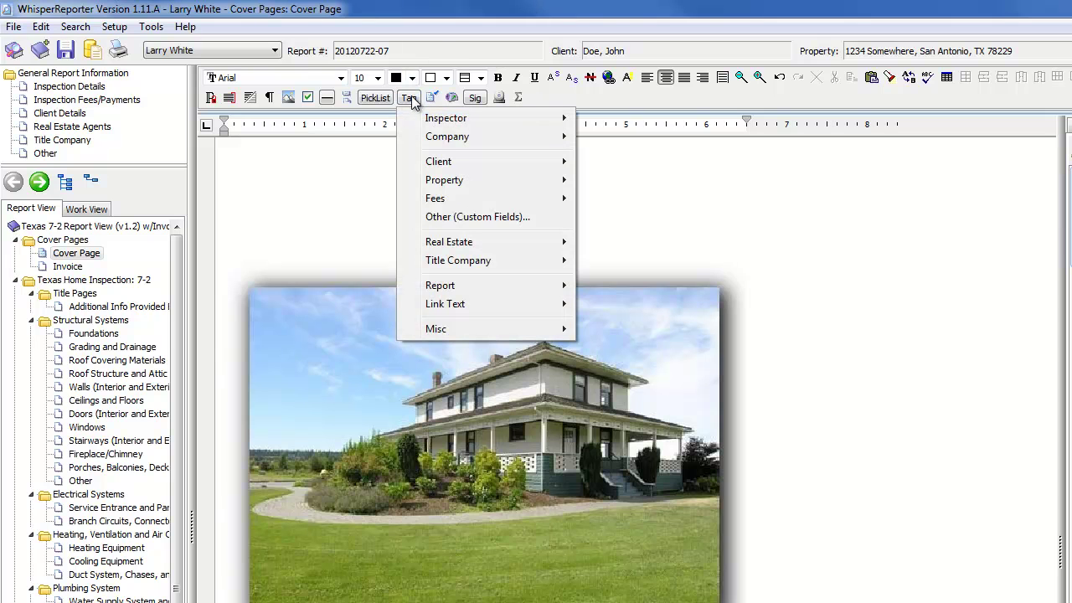
{"action": "mouse_move", "coordinate": [461, 184]}
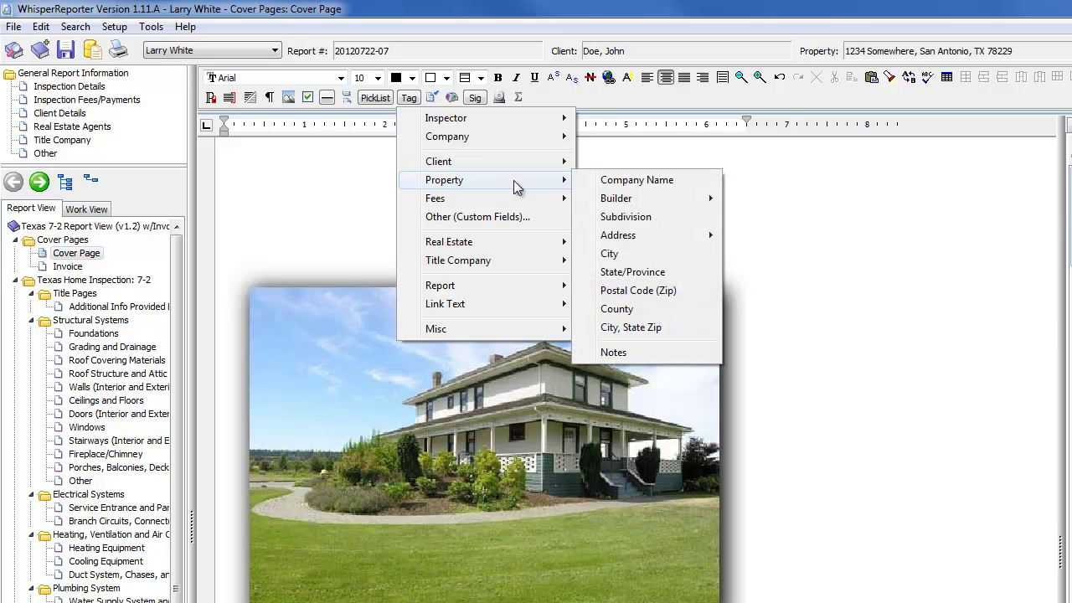
{"action": "mouse_move", "coordinate": [635, 236]}
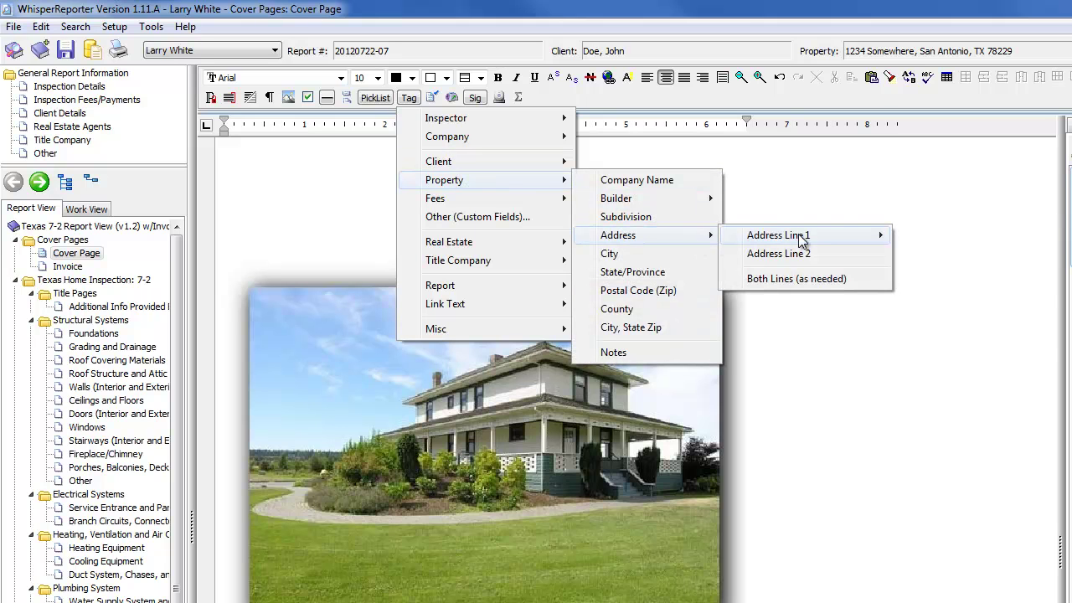
{"action": "mouse_move", "coordinate": [802, 240]}
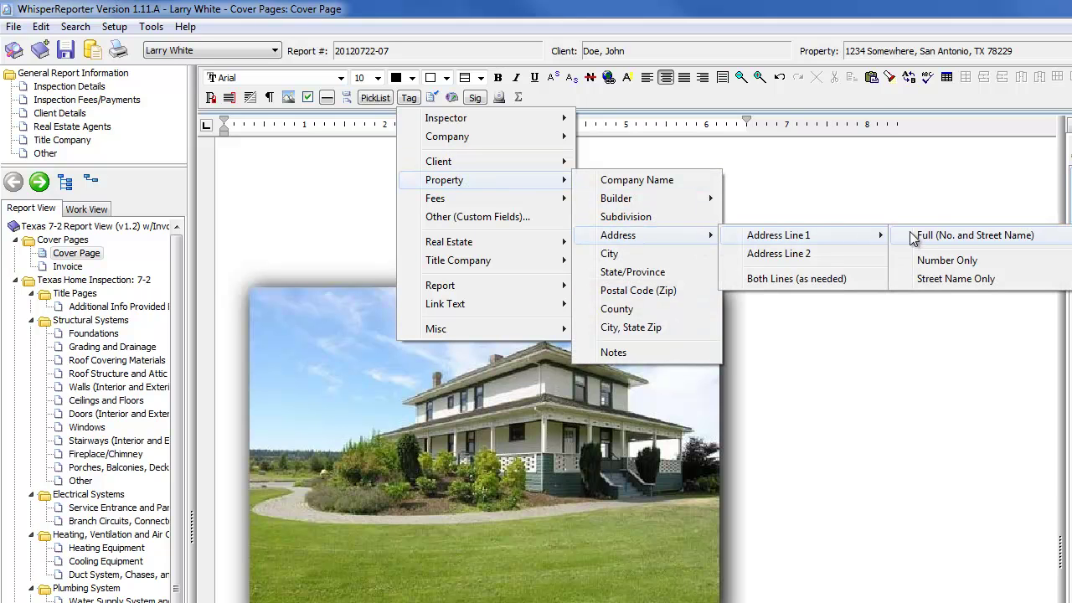
{"action": "left_click", "coordinate": [960, 238]}
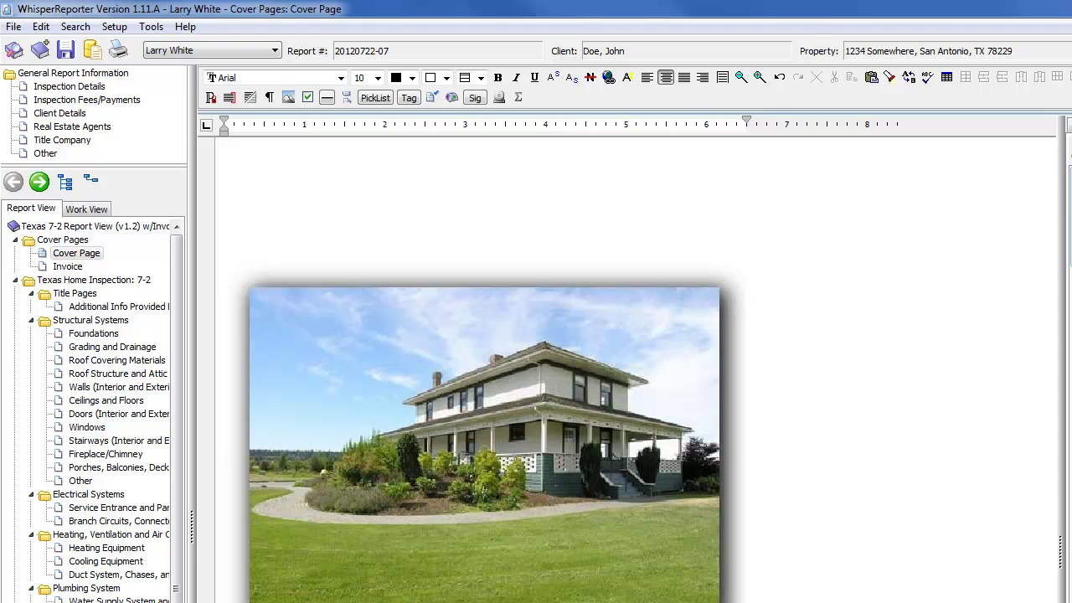
Delete the empty lines above the house photo on the cover page.
{"action": "left_click", "coordinate": [275, 208]}
{"action": "key", "text": "Up"}
{"action": "key", "text": "Delete"}
{"action": "key", "text": "Delete"}
{"action": "key", "text": "Delete"}
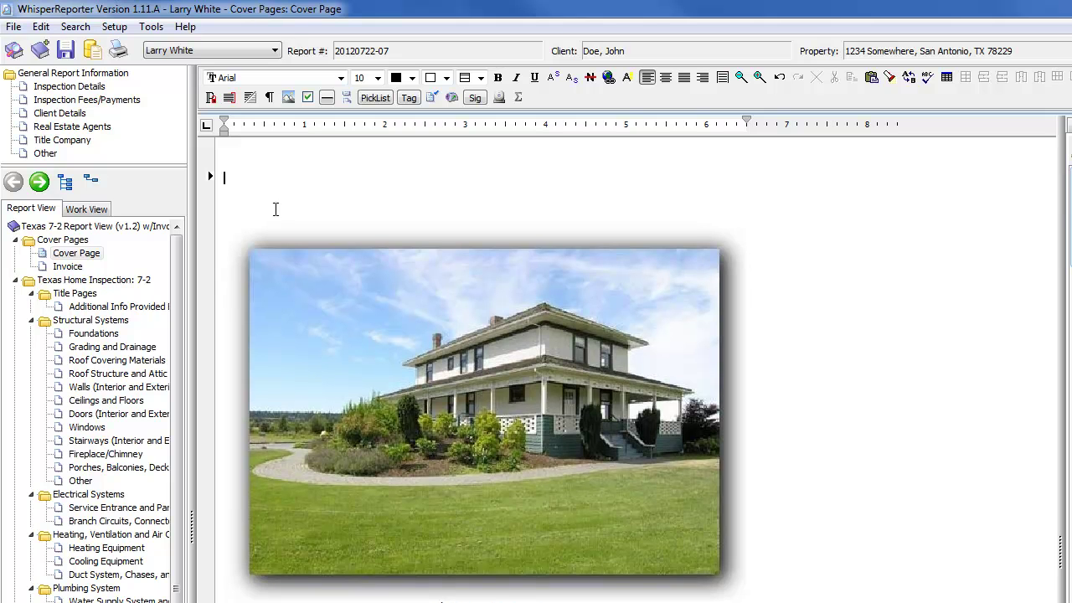
{"action": "key", "text": "Delete"}
{"action": "key", "text": "Delete"}
{"action": "key", "text": "Delete"}
{"action": "key", "text": "Delete"}
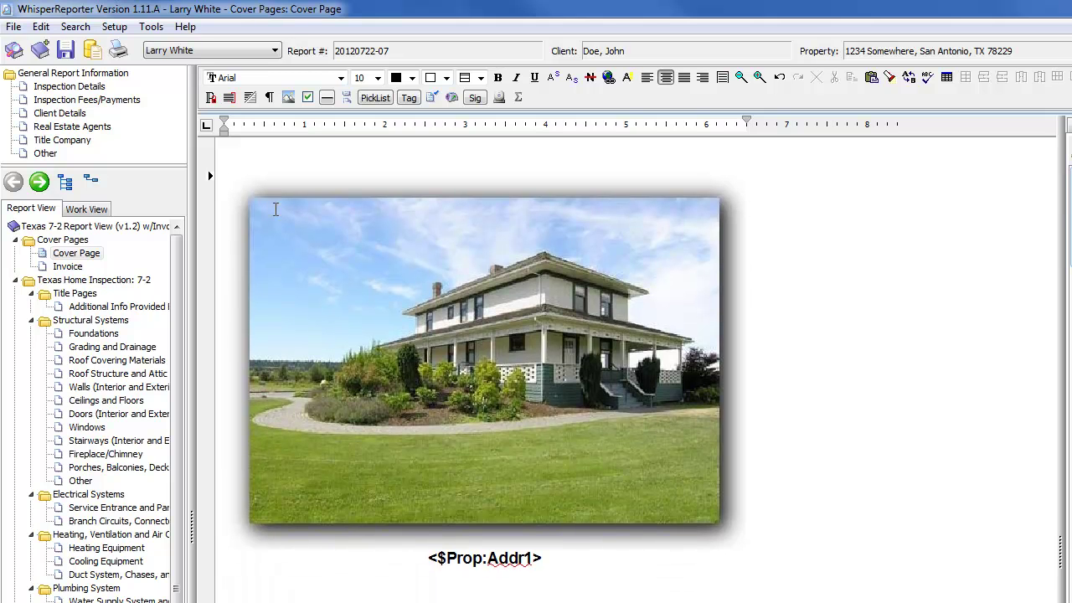
{"action": "key", "text": "Up"}
Add the Property City, State Zip tag on a new line below <$Prop:Addr1>.
{"action": "left_click", "coordinate": [549, 557]}
{"action": "key", "text": "Return"}
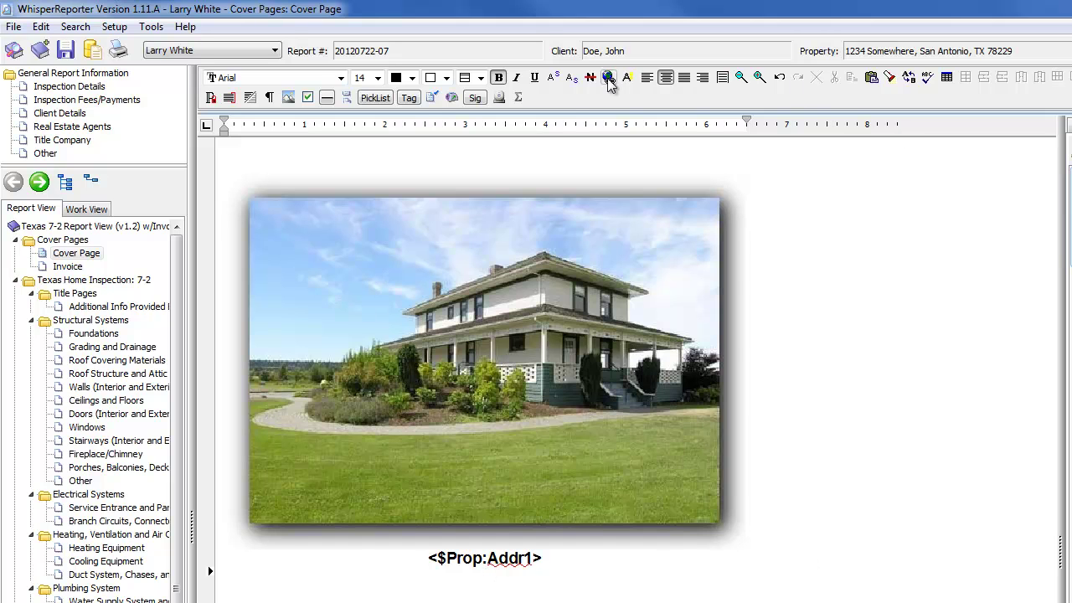
{"action": "left_click", "coordinate": [410, 100]}
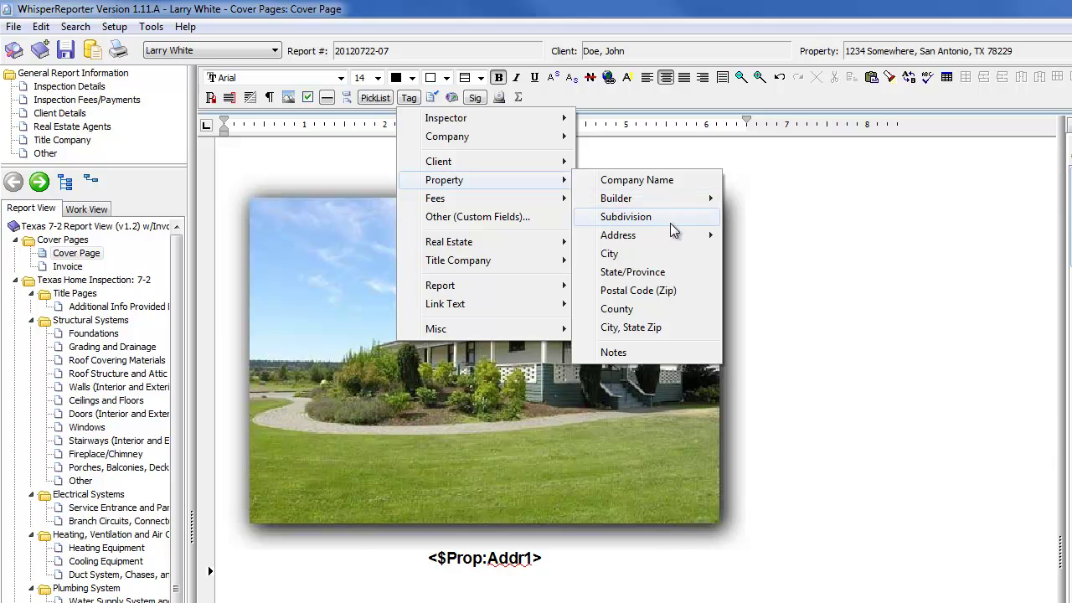
{"action": "mouse_move", "coordinate": [519, 179]}
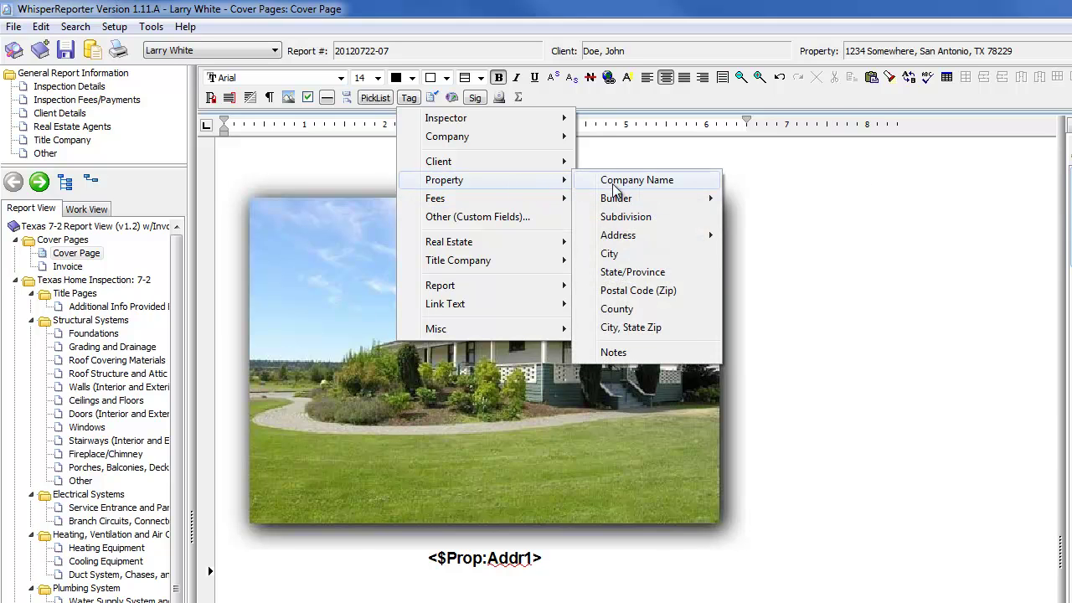
{"action": "left_click", "coordinate": [636, 327]}
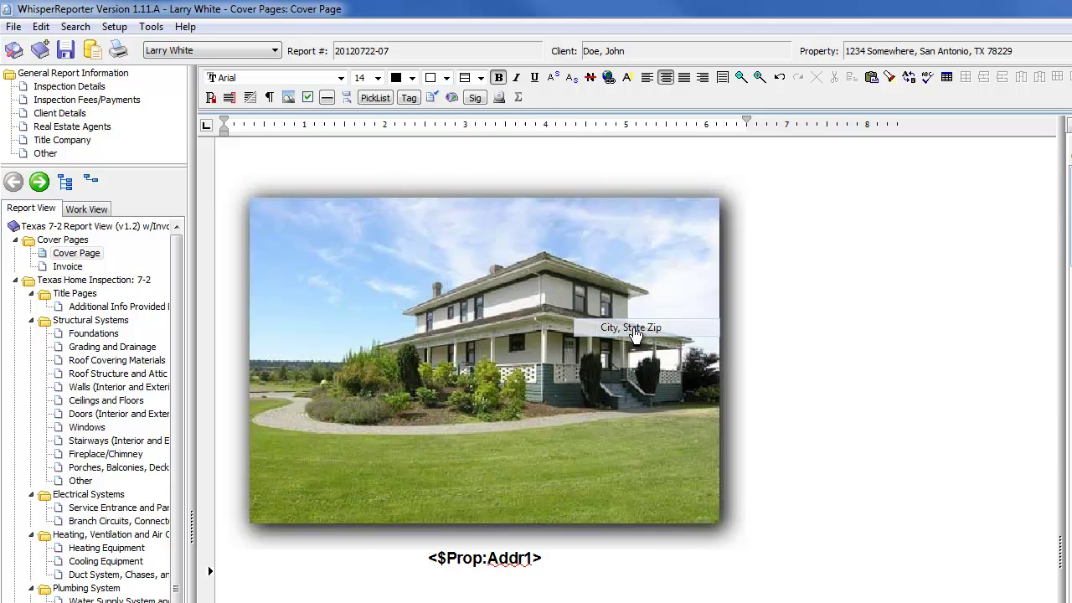
{"action": "left_click", "coordinate": [410, 98]}
{"action": "mouse_move", "coordinate": [460, 124]}
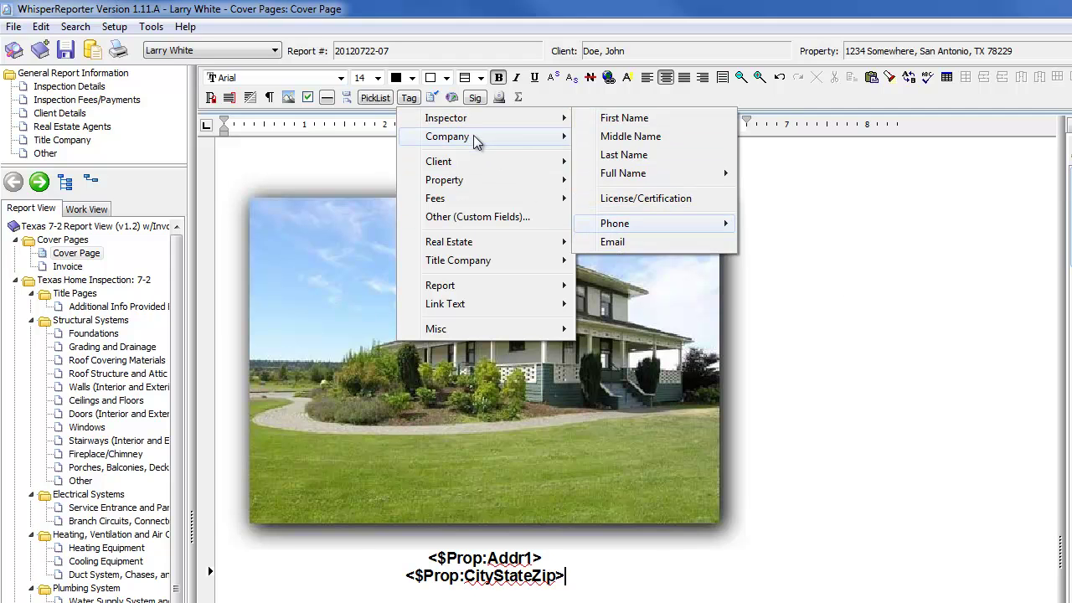
{"action": "mouse_move", "coordinate": [476, 140]}
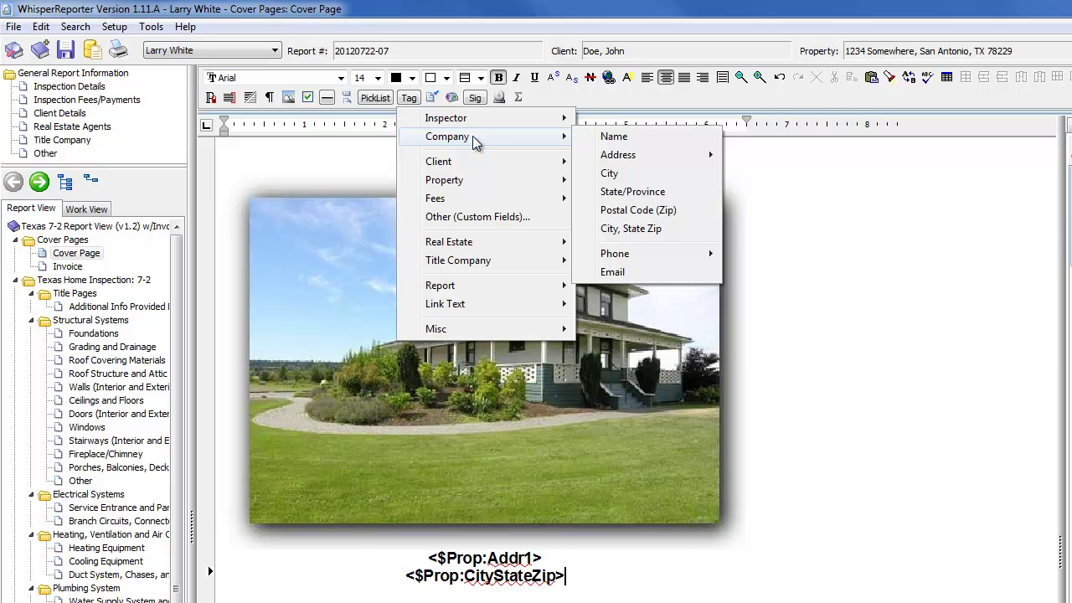
{"action": "mouse_move", "coordinate": [463, 165]}
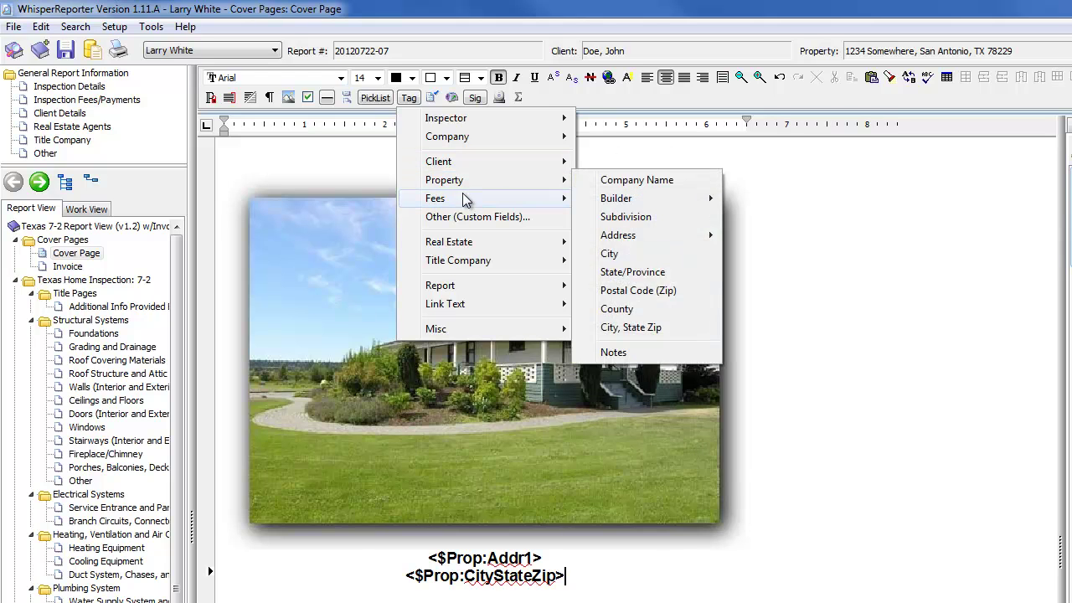
{"action": "mouse_move", "coordinate": [463, 210]}
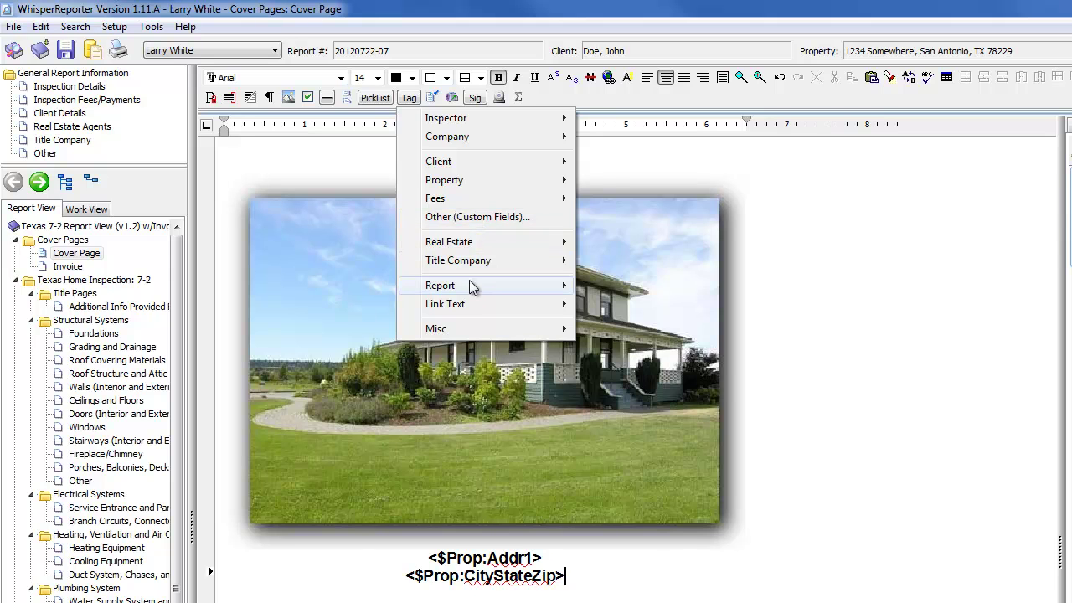
{"action": "mouse_move", "coordinate": [471, 289]}
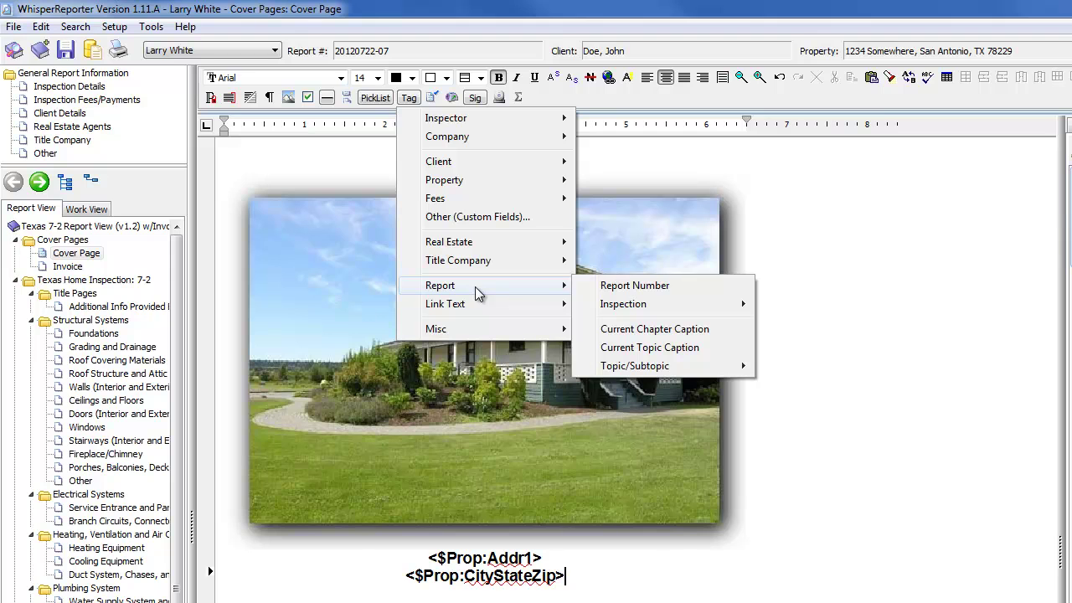
{"action": "mouse_move", "coordinate": [626, 307]}
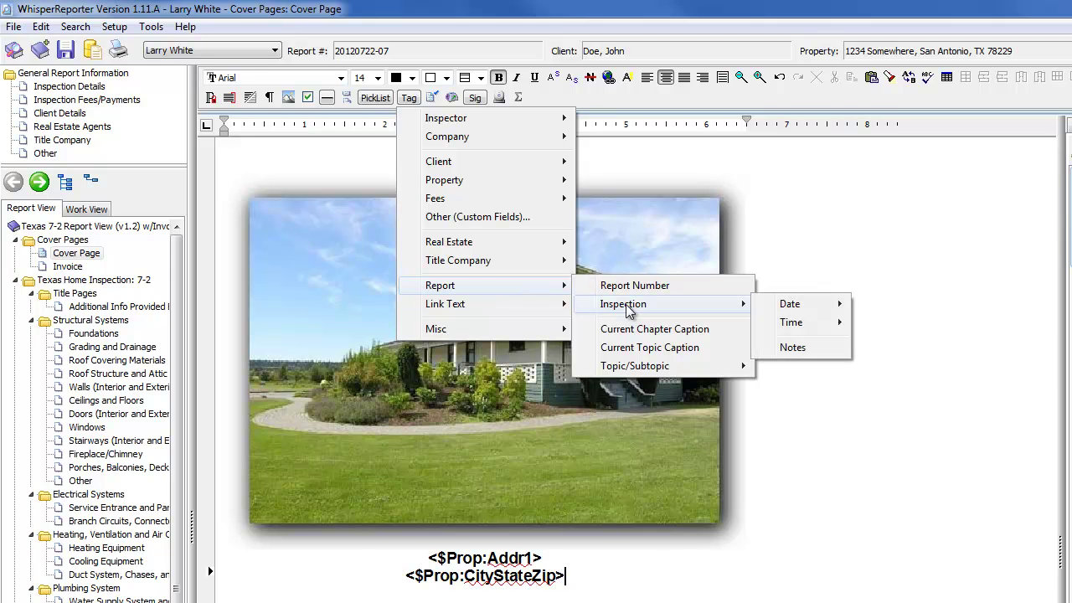
{"action": "mouse_move", "coordinate": [481, 307]}
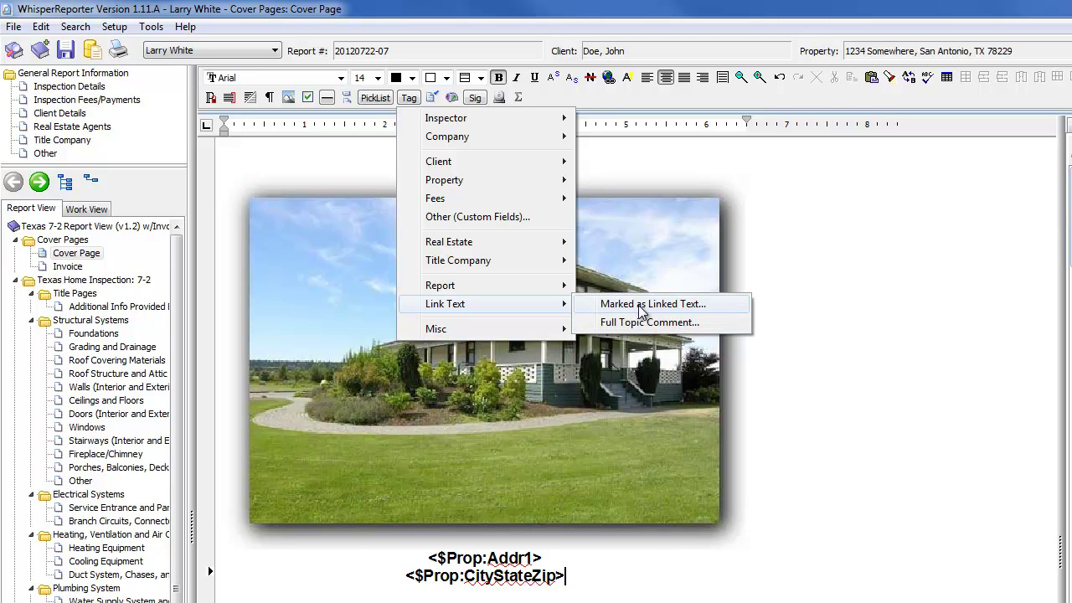
{"action": "mouse_move", "coordinate": [486, 329]}
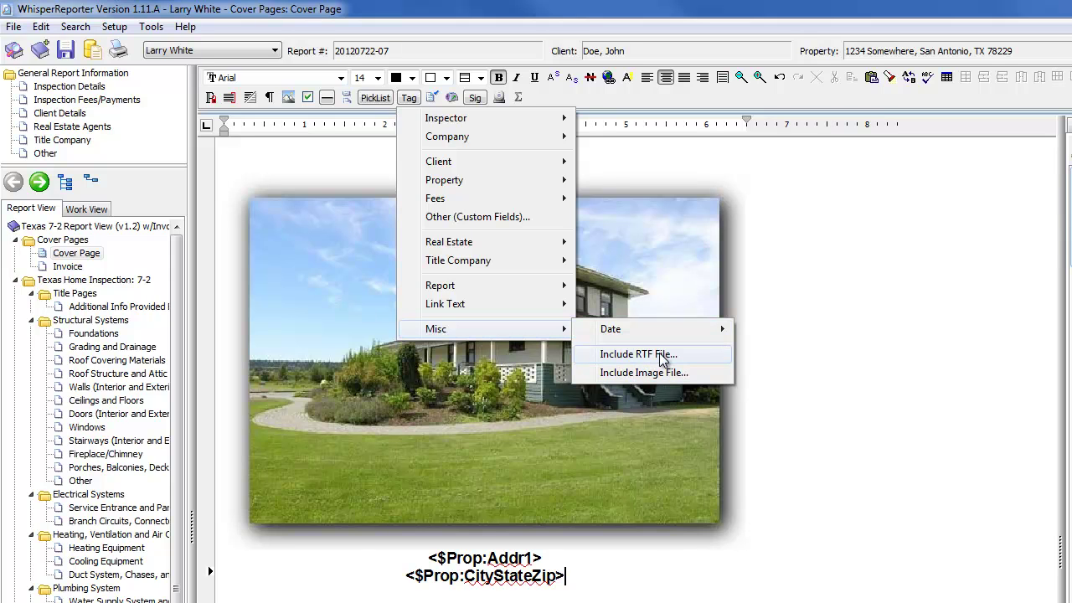
{"action": "left_click", "coordinate": [705, 353]}
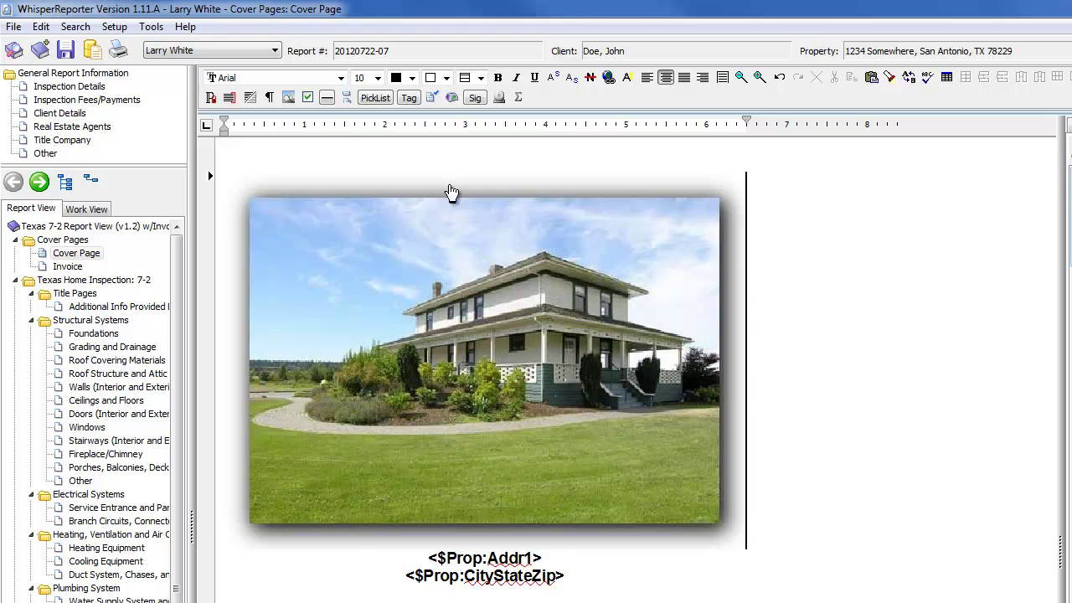
Generate a Print Preview of the full report from the Print Report options.
{"action": "left_click", "coordinate": [119, 52]}
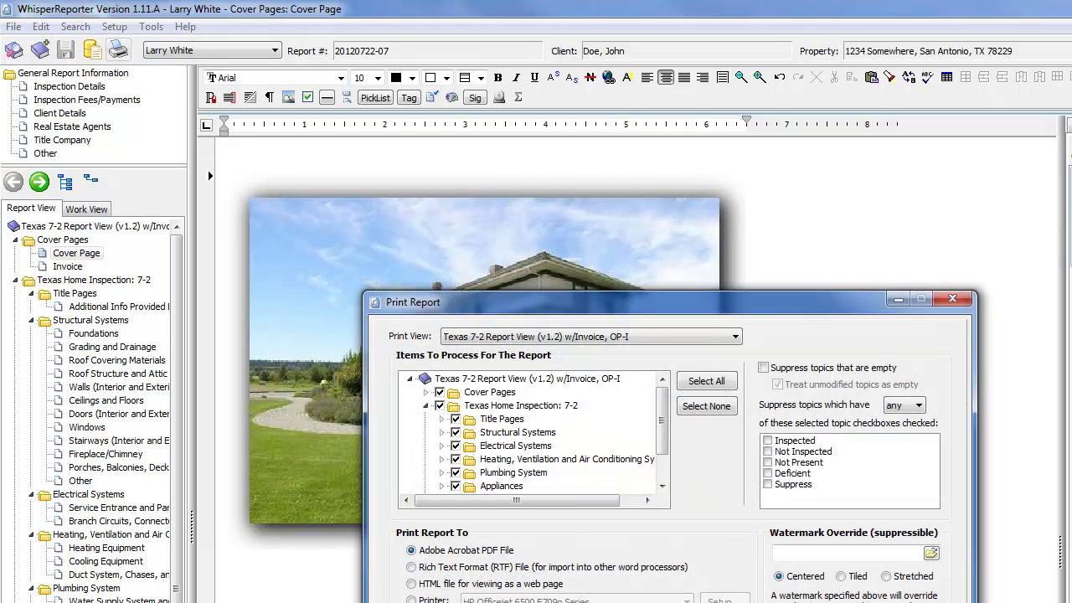
{"action": "left_click_drag", "start_coordinate": [651, 316], "coordinate": [616, 100]}
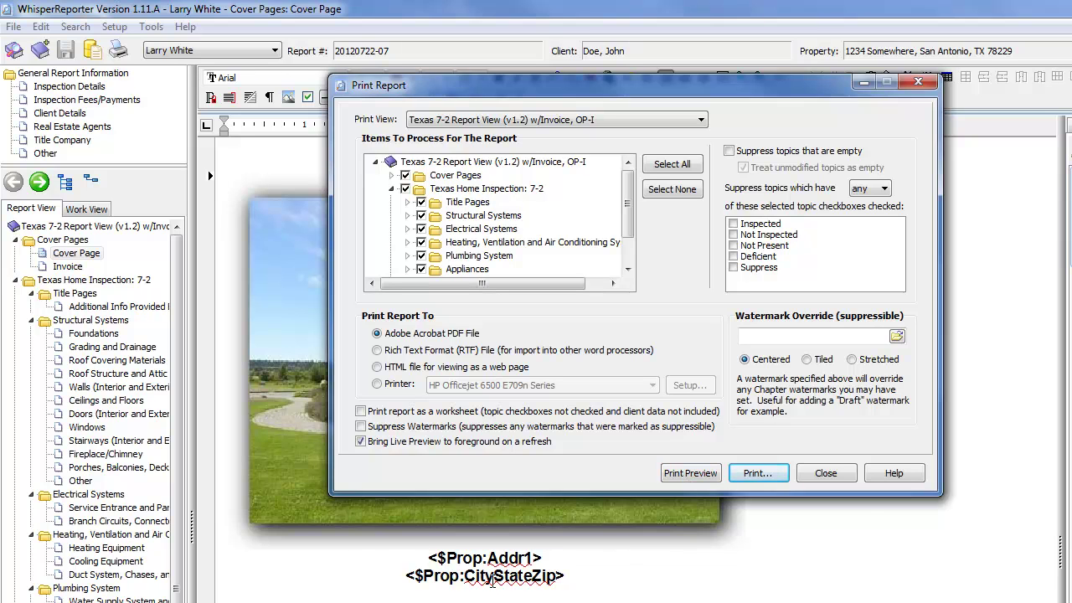
{"action": "left_click", "coordinate": [702, 477]}
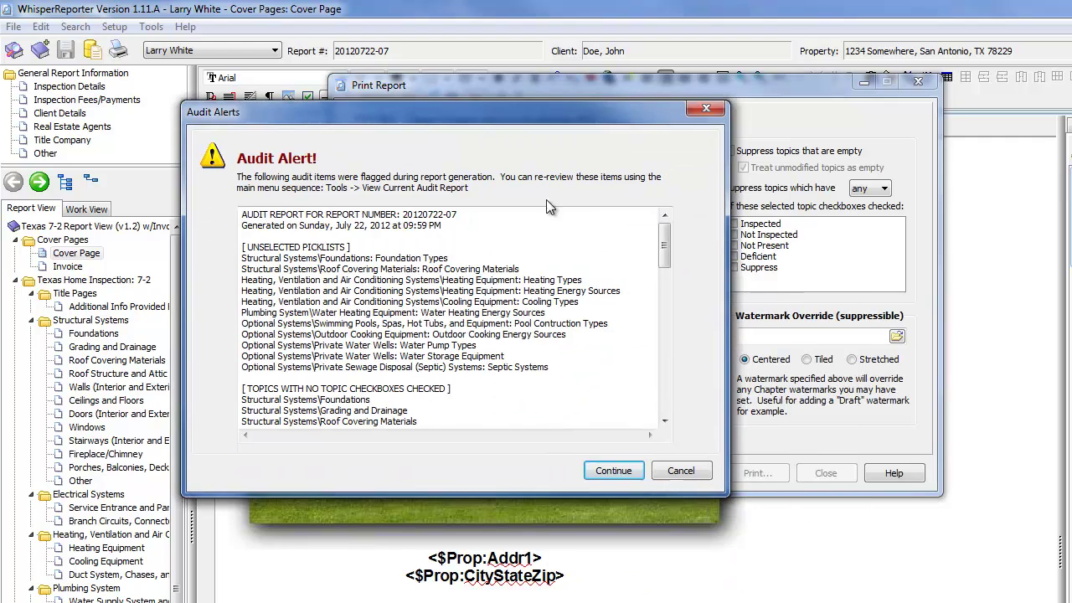
Continue past the unselected-picklist audit alerts to show the cover page preview.
{"action": "left_click", "coordinate": [604, 471]}
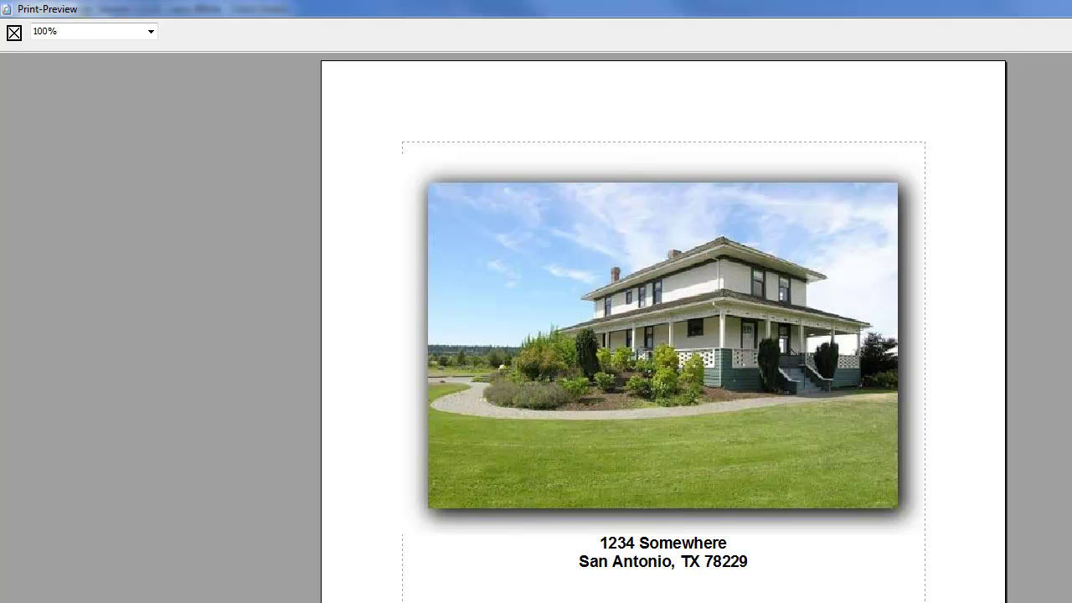
{"action": "scroll", "coordinate": [663, 326], "scroll_direction": "down", "scroll_amount": 6}
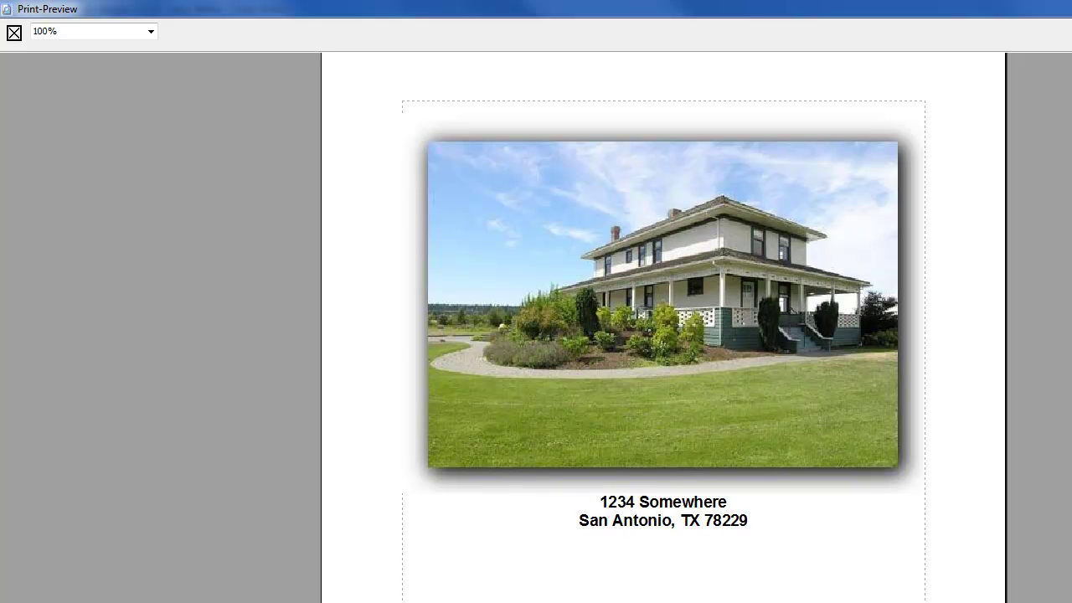
{"action": "scroll", "coordinate": [663, 327], "scroll_direction": "down", "scroll_amount": 3}
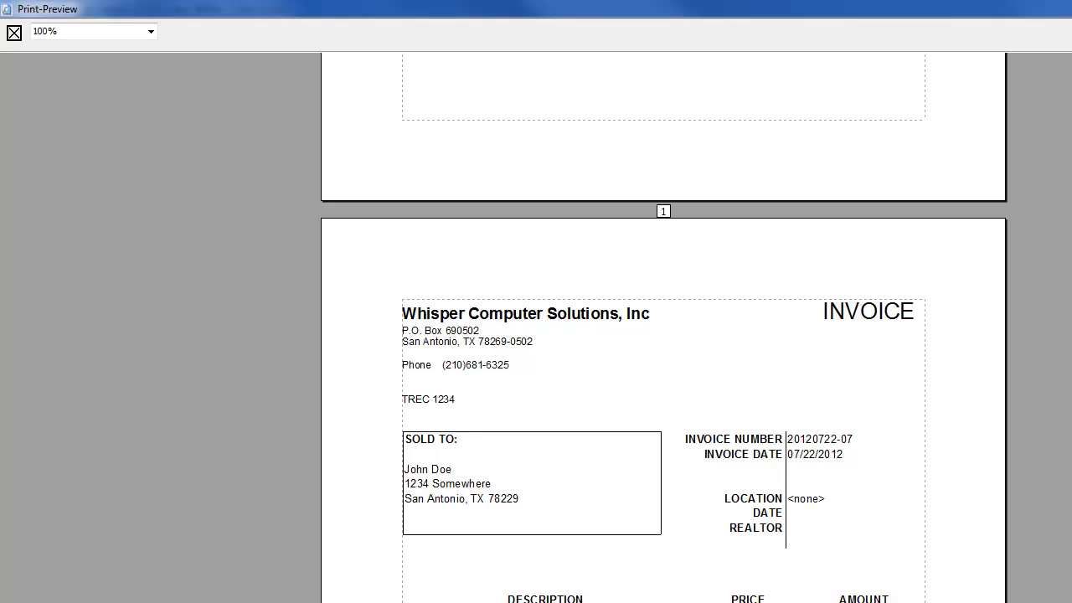
{"action": "scroll", "coordinate": [663, 326], "scroll_direction": "down", "scroll_amount": 1}
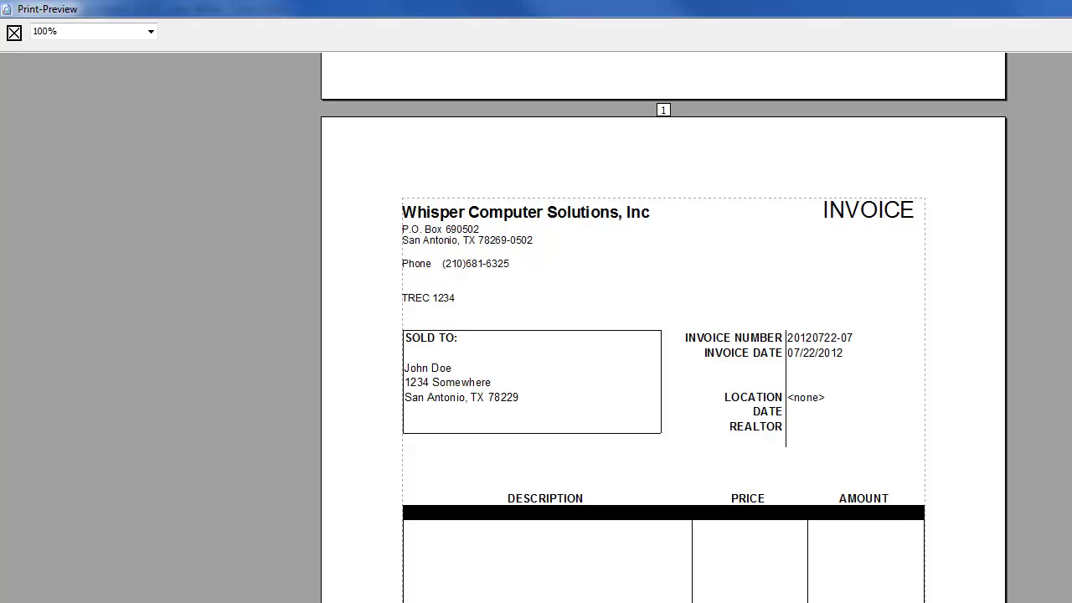
{"action": "scroll", "coordinate": [663, 327], "scroll_direction": "up", "scroll_amount": 8}
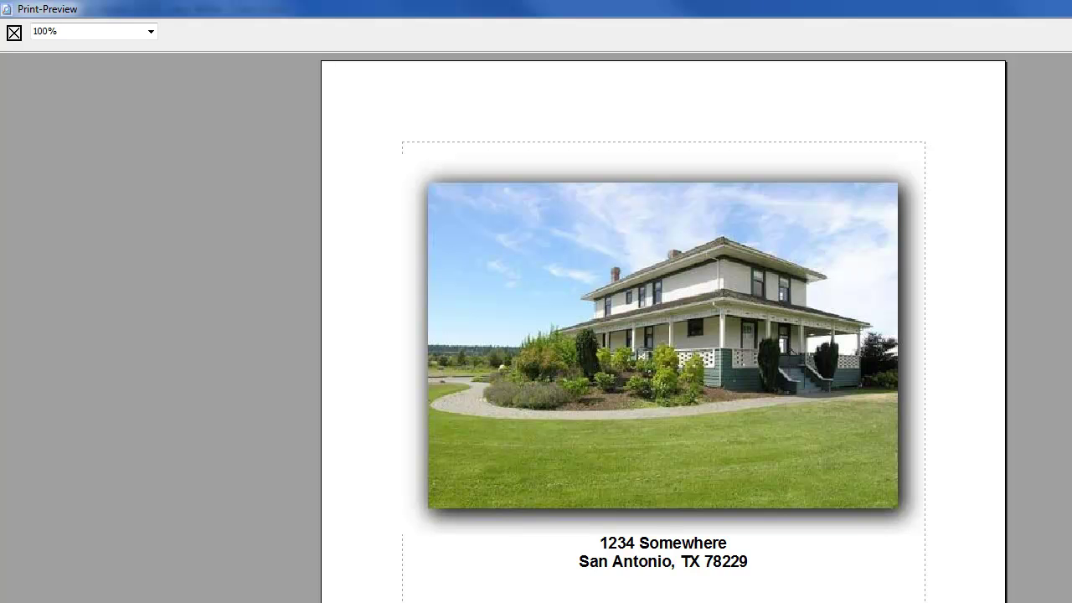
{"action": "scroll", "coordinate": [664, 326], "scroll_direction": "down", "scroll_amount": 5}
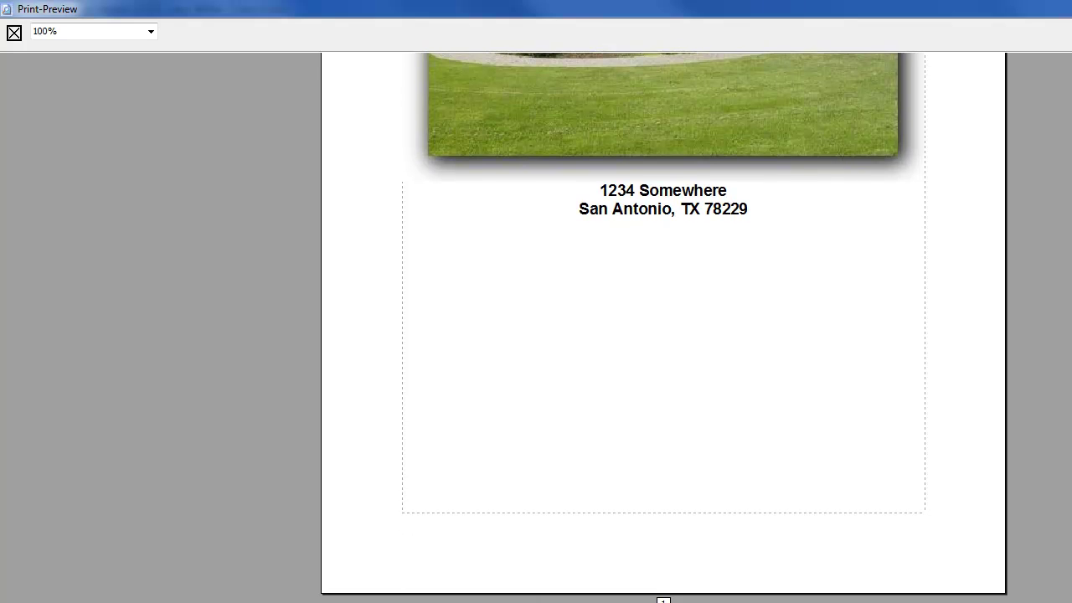
{"action": "scroll", "coordinate": [663, 326], "scroll_direction": "down", "scroll_amount": 6}
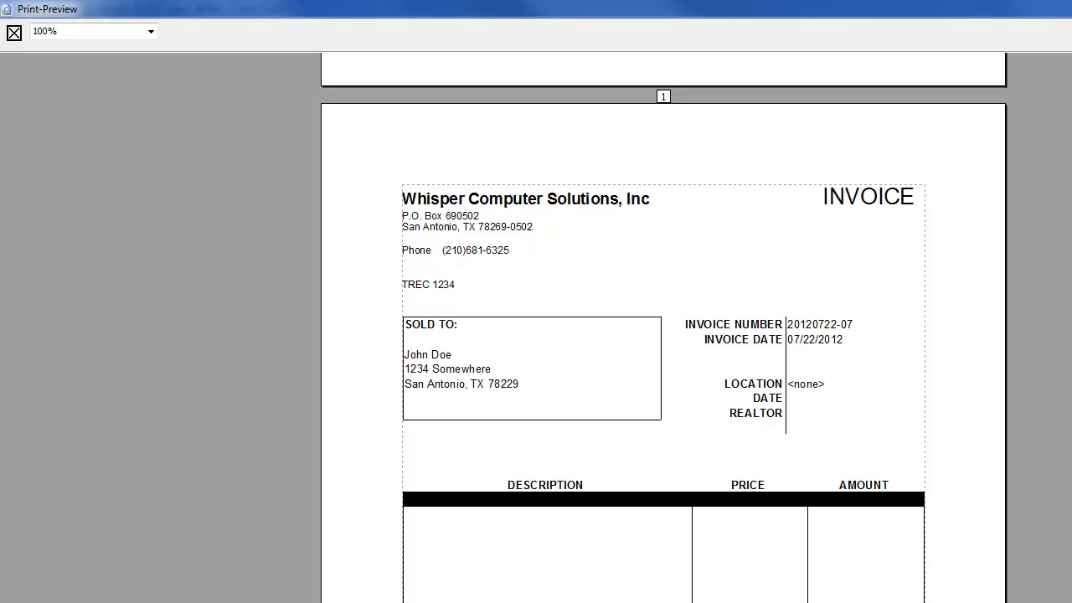
{"action": "scroll", "coordinate": [664, 327], "scroll_direction": "down", "scroll_amount": 10}
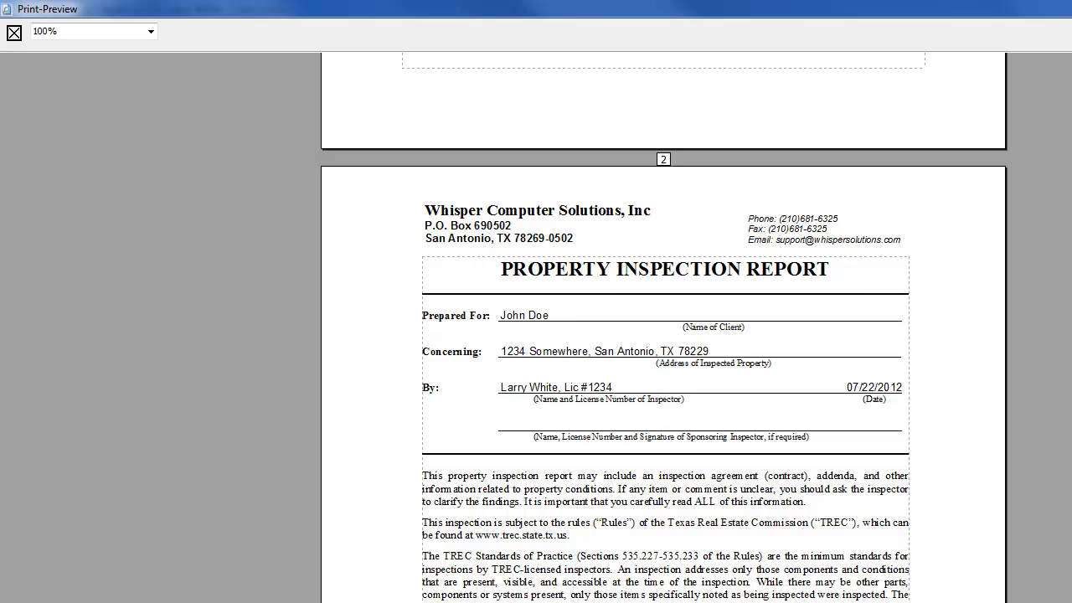
{"action": "scroll", "coordinate": [664, 335], "scroll_direction": "down", "scroll_amount": 15}
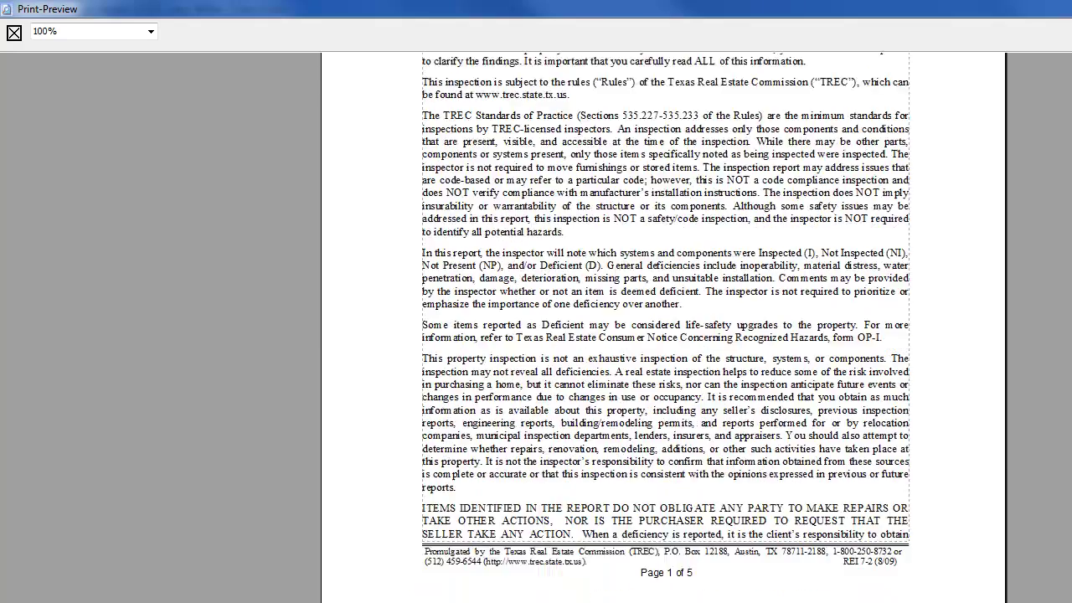
{"action": "scroll", "coordinate": [663, 335], "scroll_direction": "down", "scroll_amount": 8}
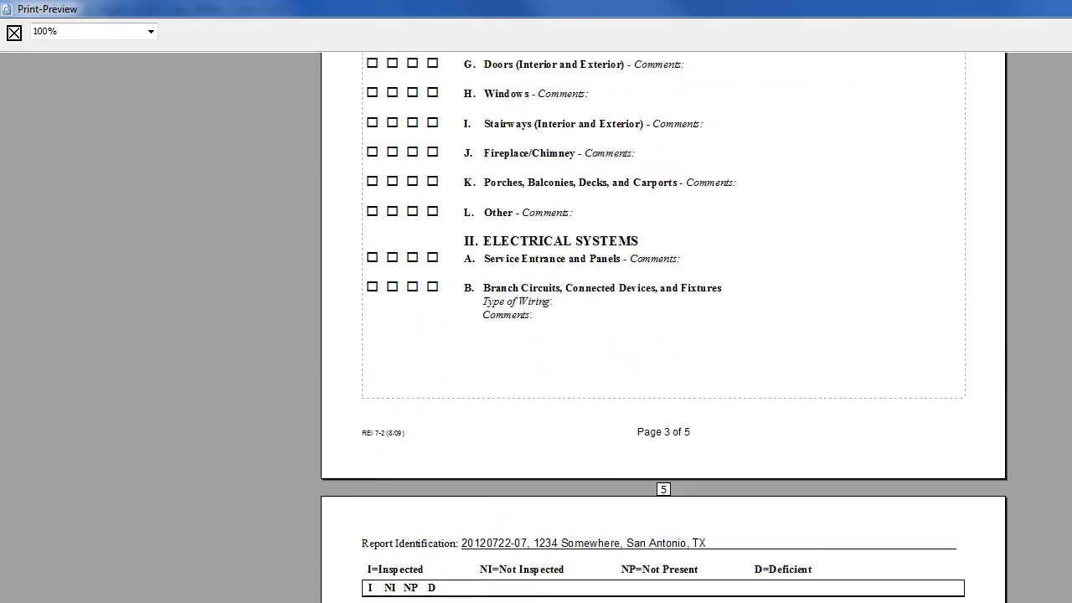
{"action": "scroll", "coordinate": [663, 335], "scroll_direction": "up", "scroll_amount": 5}
{"action": "scroll", "coordinate": [663, 335], "scroll_direction": "up", "scroll_amount": 20}
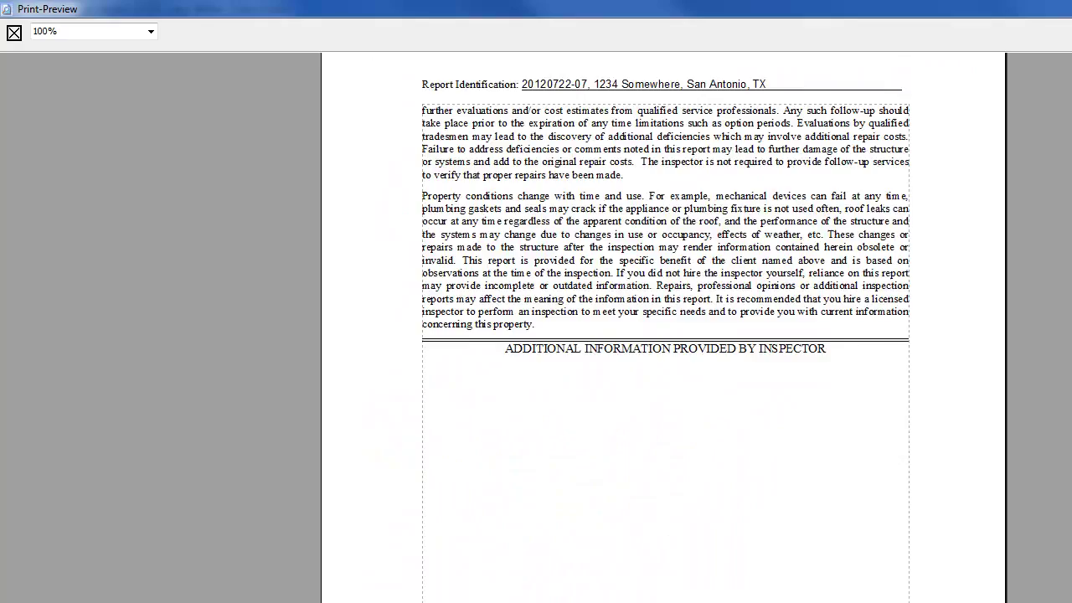
{"action": "scroll", "coordinate": [664, 335], "scroll_direction": "up", "scroll_amount": 7}
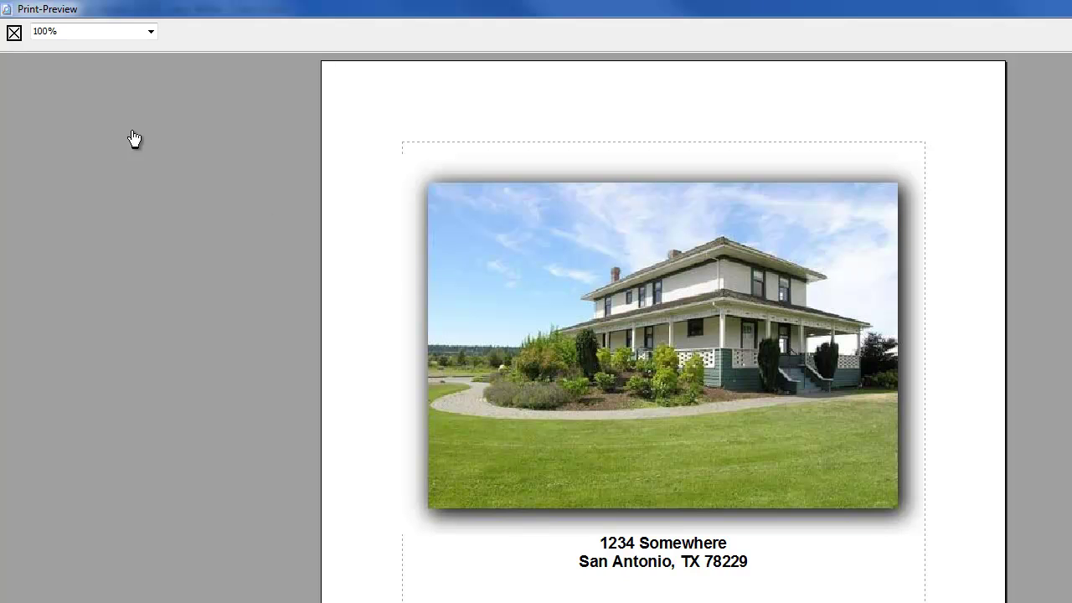
{"action": "left_click", "coordinate": [14, 34]}
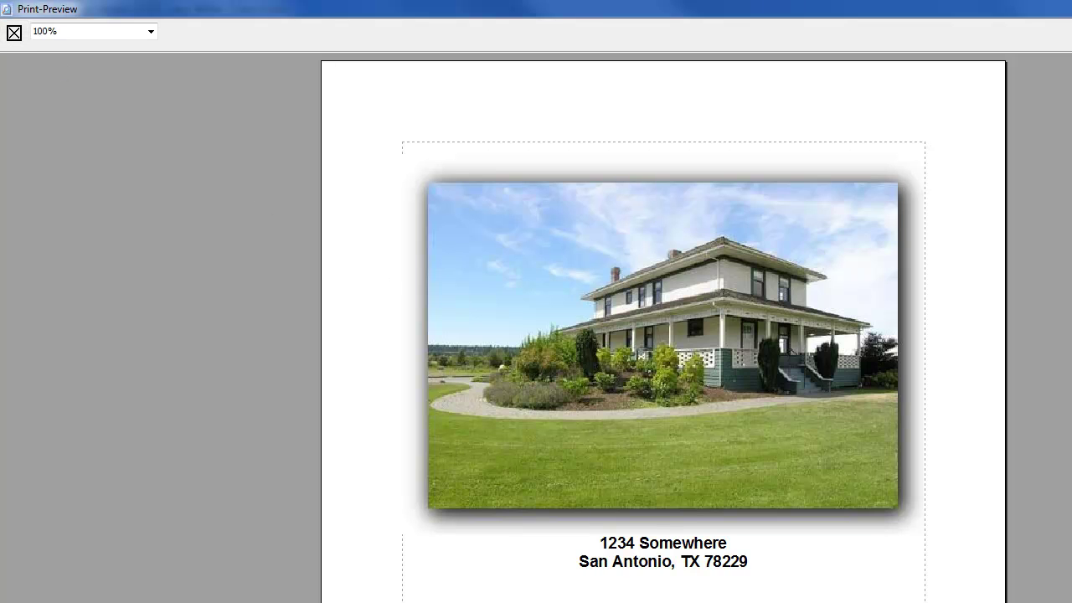